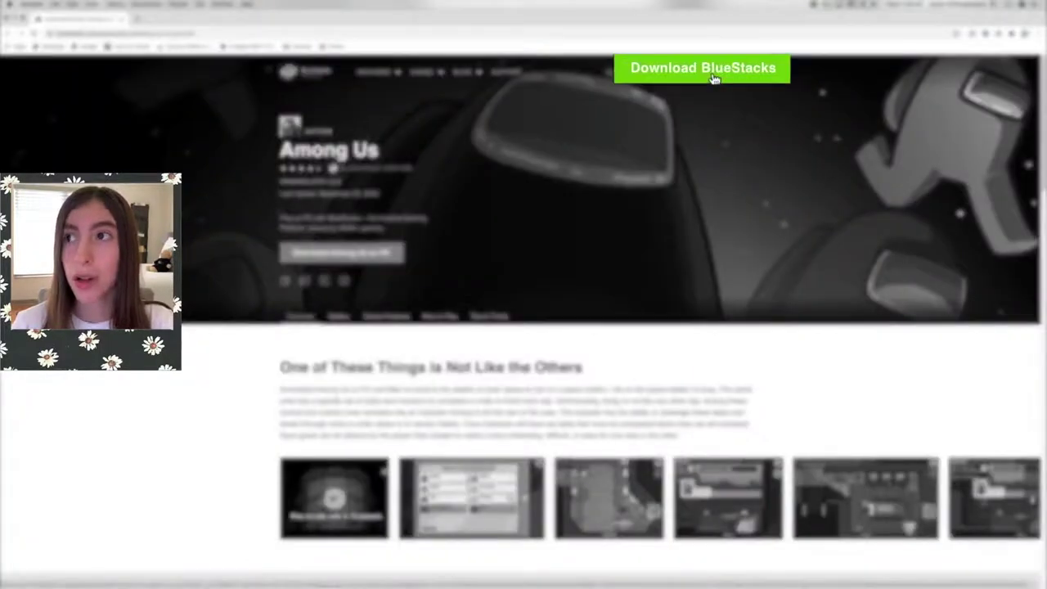
# Download the BlueStacks .dmg installer and open it from Chrome's download bar.
pyautogui.click(718, 72)
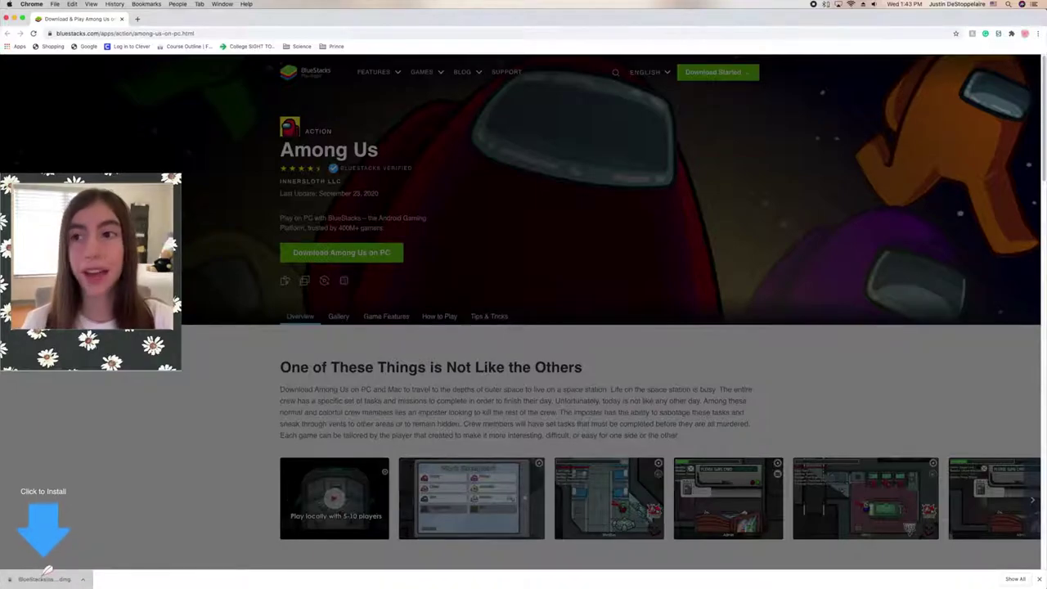
pyautogui.click(47, 573)
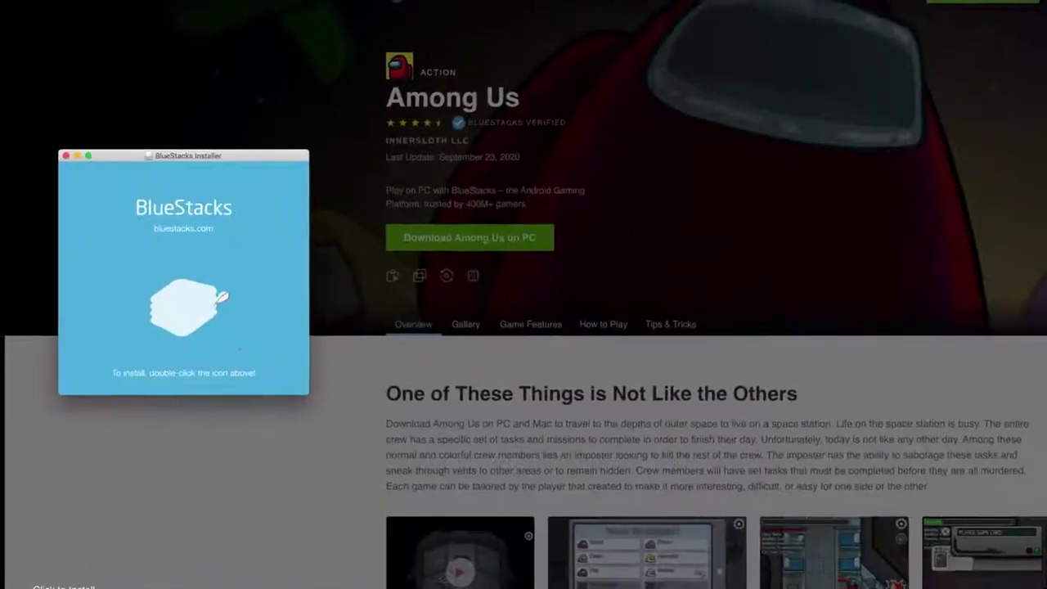
# Move the installer window aside, select the BlueStacks Installer icon, and clear the browser to reveal the desktop.
pyautogui.moveTo(119, 185); pyautogui.dragTo(161, 175)
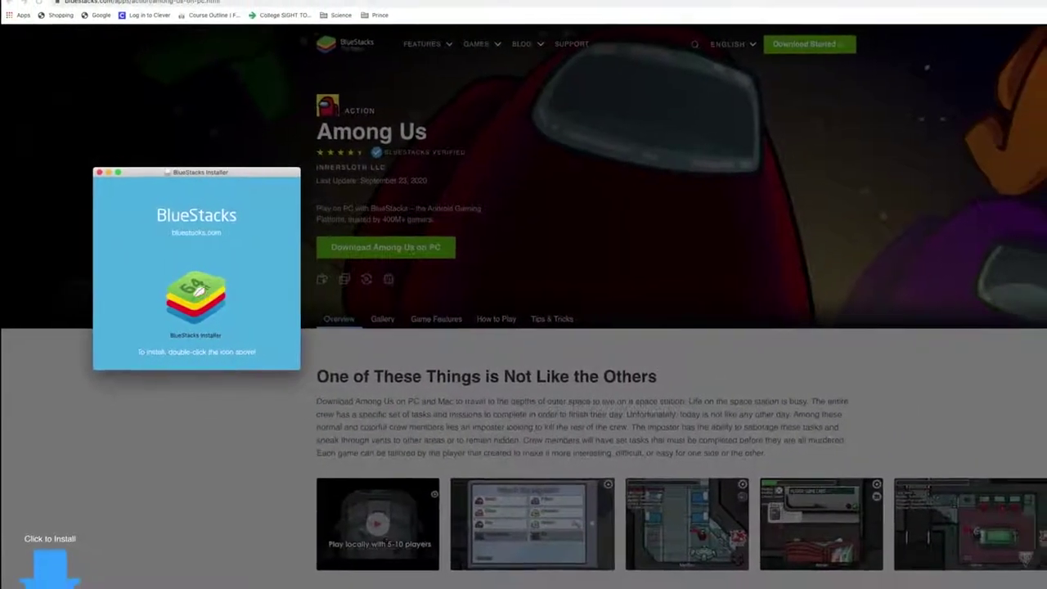
pyautogui.click(211, 286)
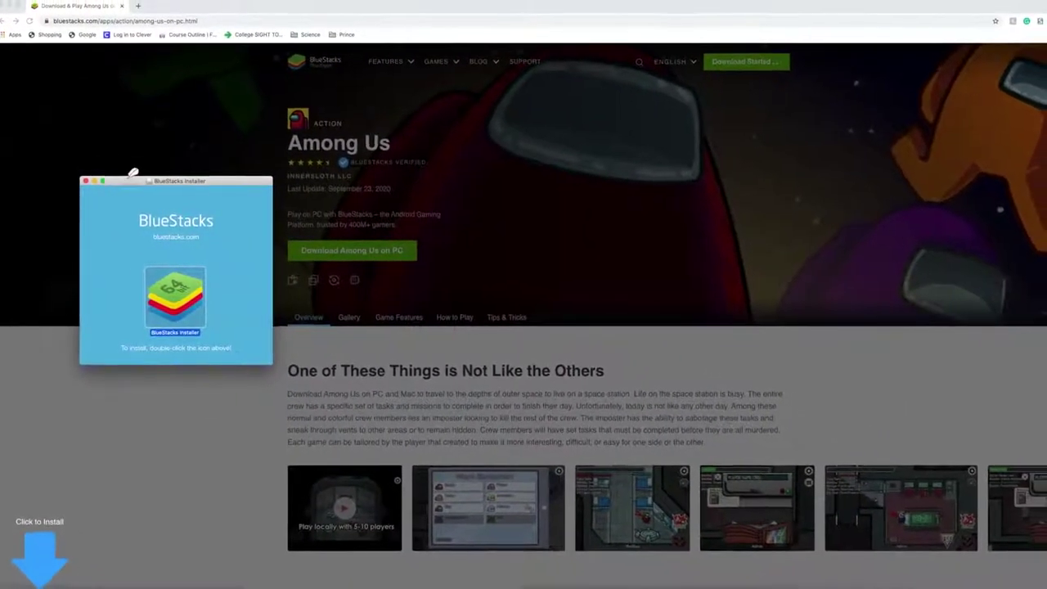
pyautogui.click(49, 70)
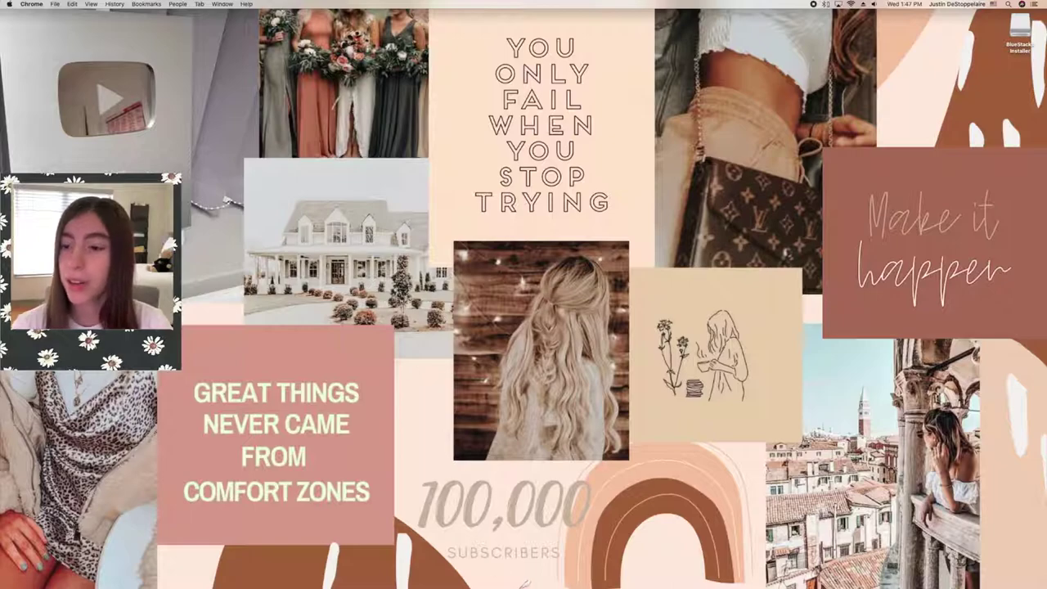
pyautogui.moveTo(524, 586)
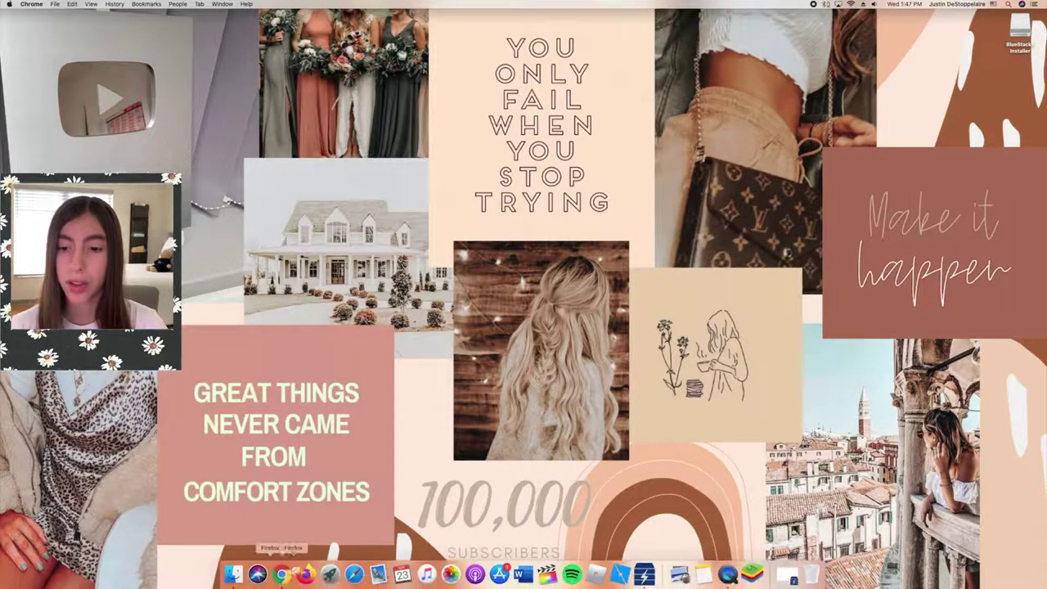
# Quit Chrome from the Dock and open System Preferences from the Apple menu.
pyautogui.rightClick(281, 575)
pyautogui.click(303, 544)
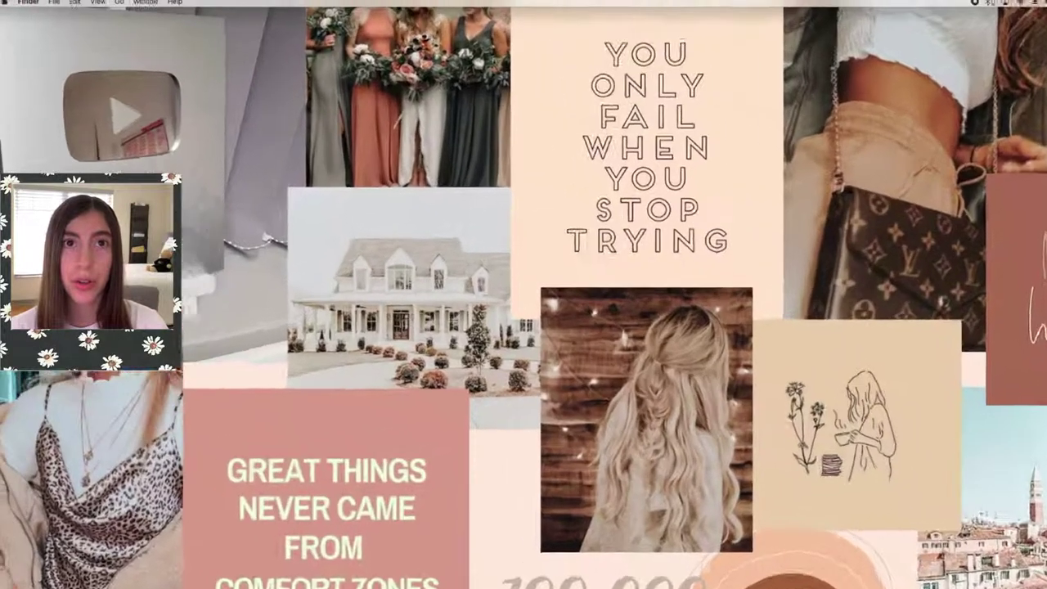
pyautogui.click(9, 4)
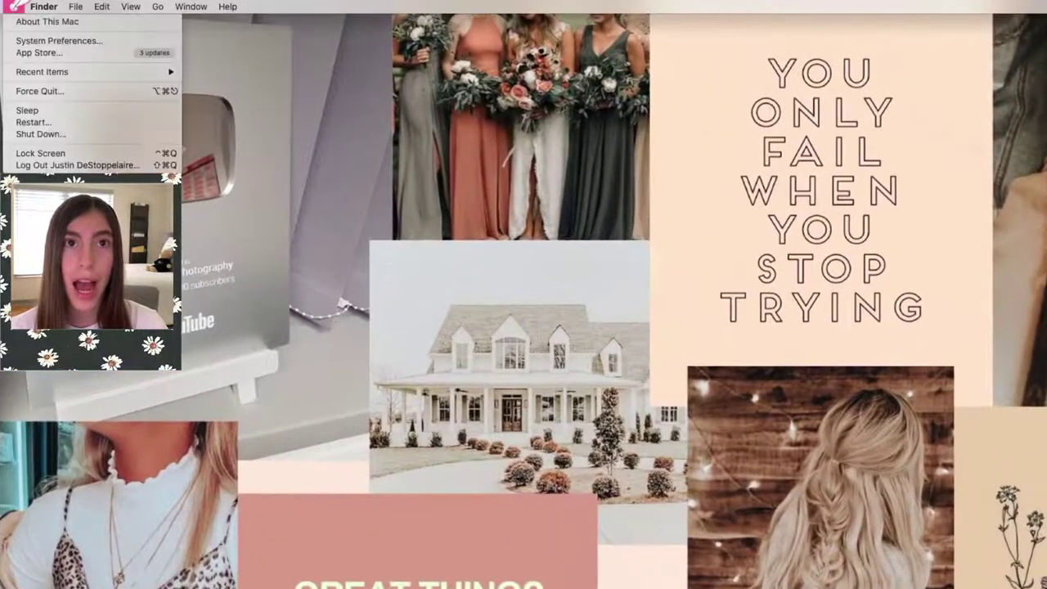
pyautogui.click(77, 40)
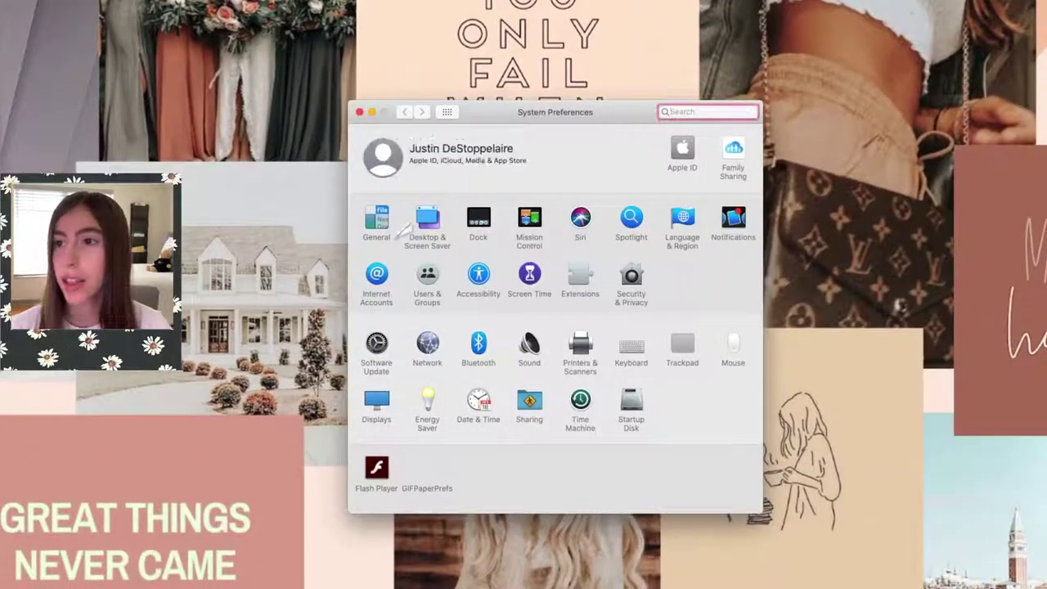
# Review the Security & Privacy General app-download setting, cancel unlocking, and close the window.
pyautogui.click(634, 276)
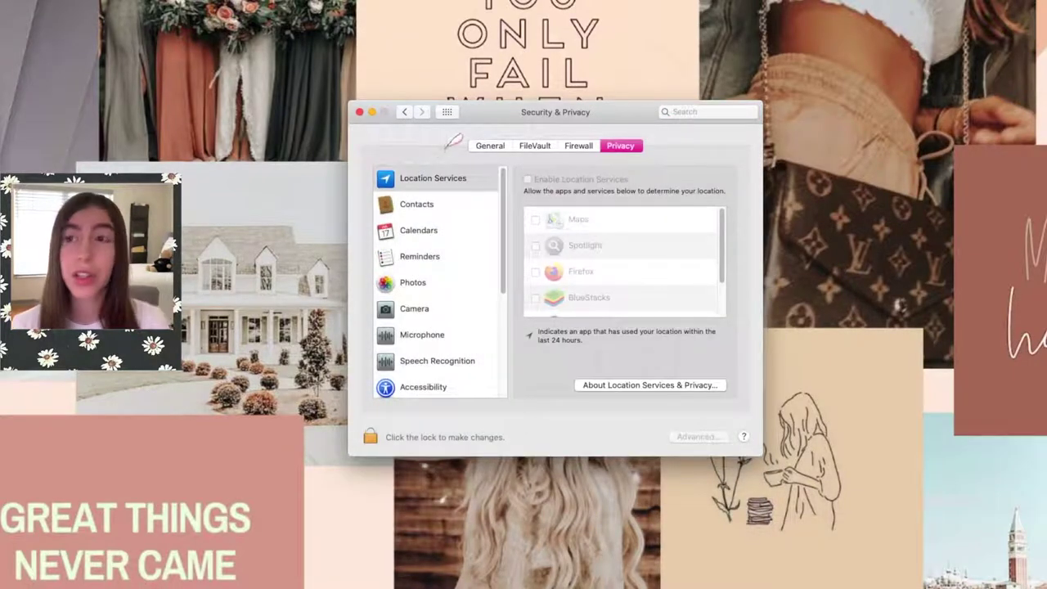
pyautogui.click(491, 145)
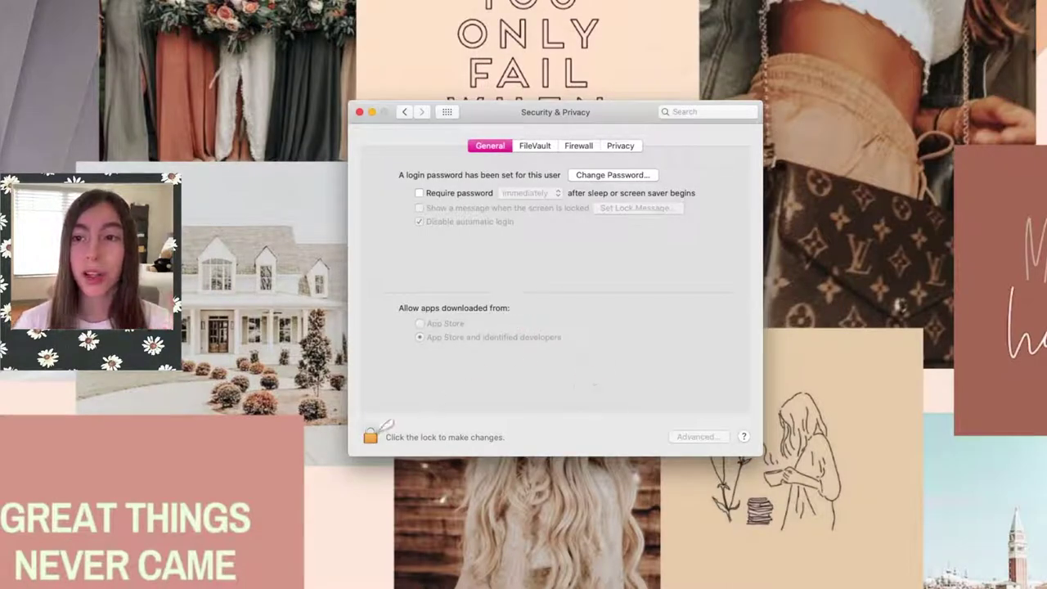
pyautogui.click(372, 435)
pyautogui.click(609, 234)
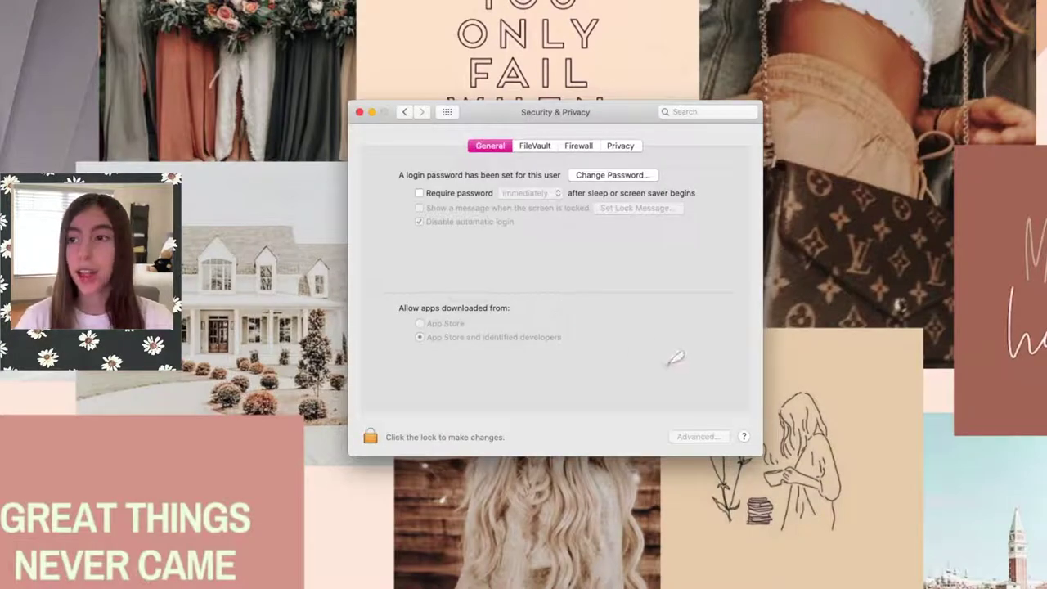
pyautogui.click(359, 112)
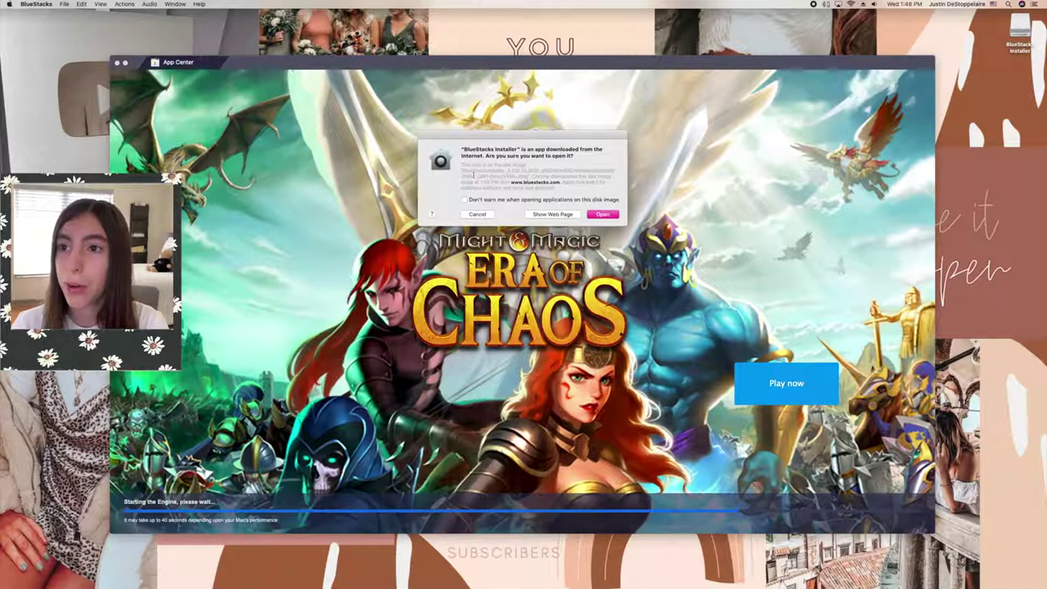
# Allow the downloaded BlueStacks installer to open and let the engine start up to the home screen.
pyautogui.click(602, 215)
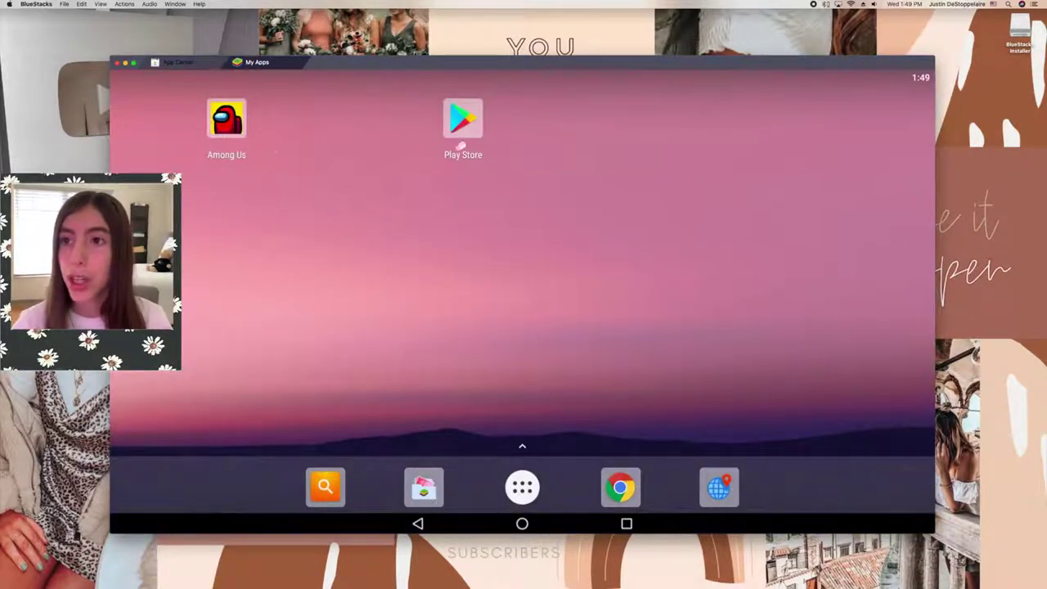
pyautogui.click(464, 119)
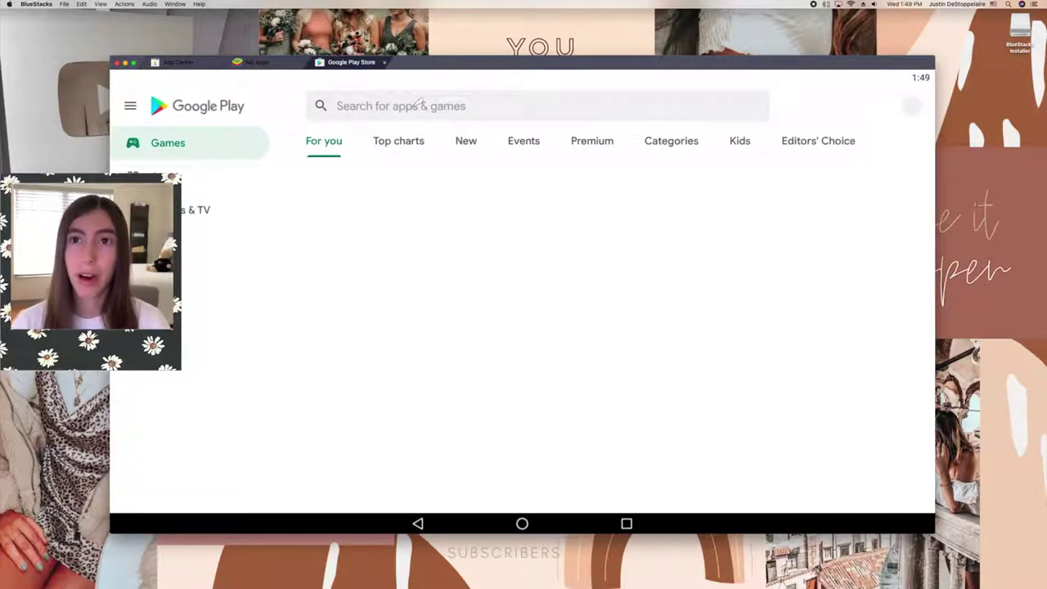
pyautogui.click(418, 105)
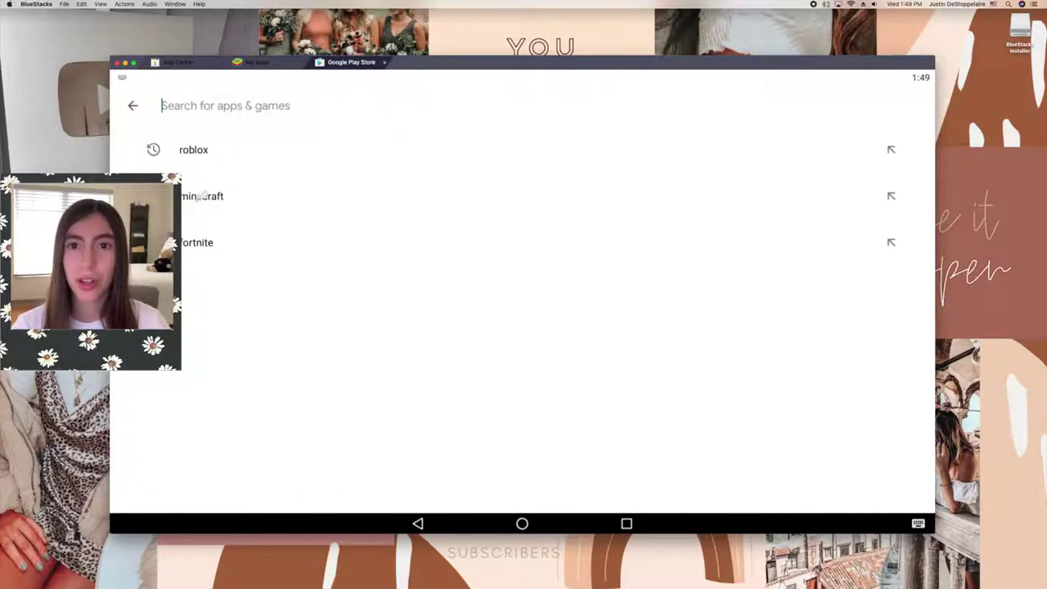
pyautogui.click(201, 195)
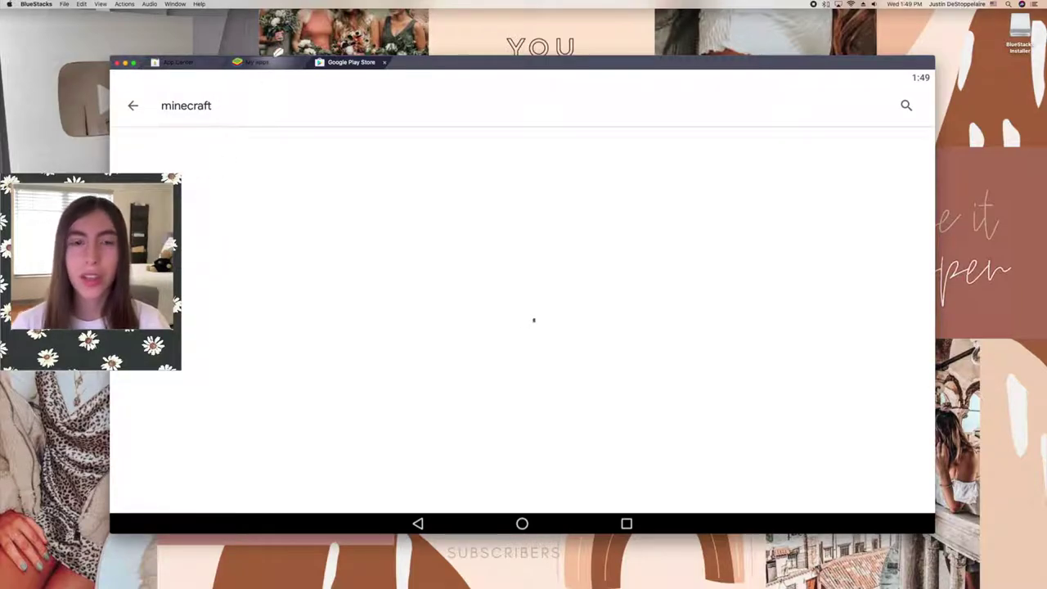
pyautogui.click(389, 61)
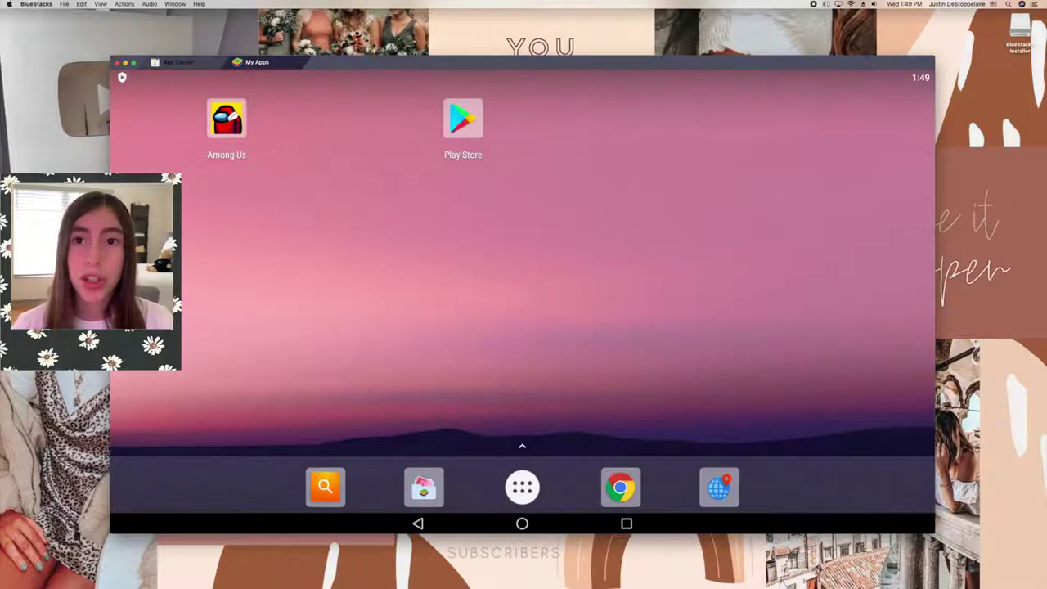
# Launch Among Us, dismiss the Game Controls overview, and run the window full-screen.
pyautogui.click(227, 119)
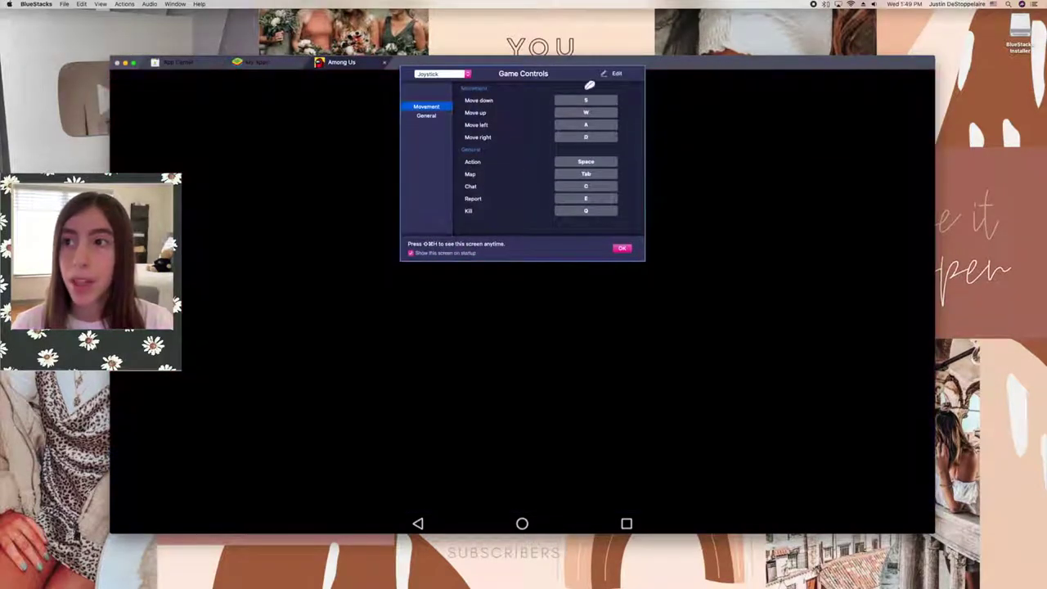
pyautogui.click(626, 246)
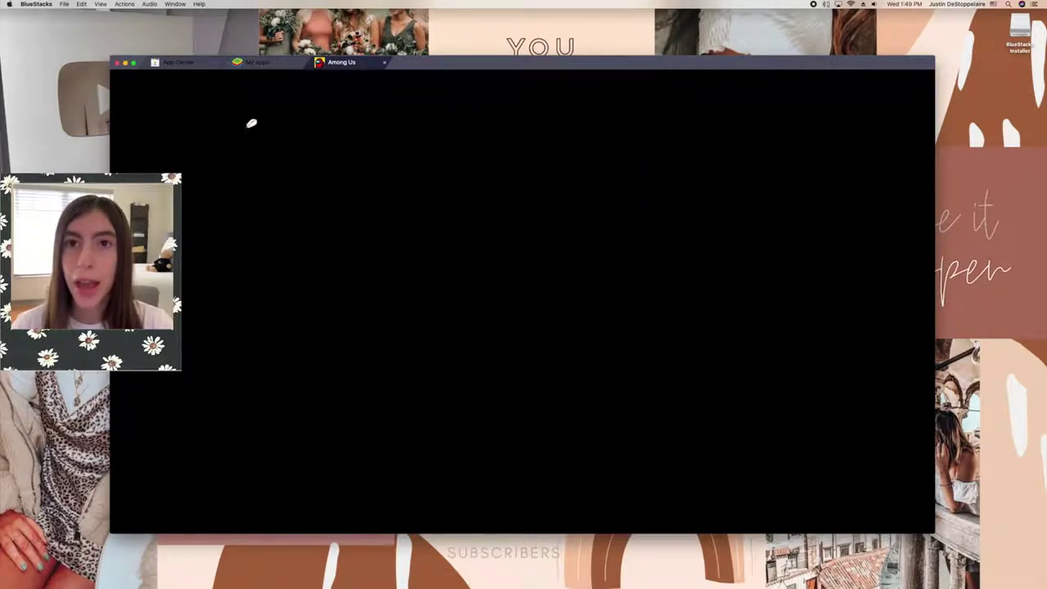
pyautogui.click(135, 62)
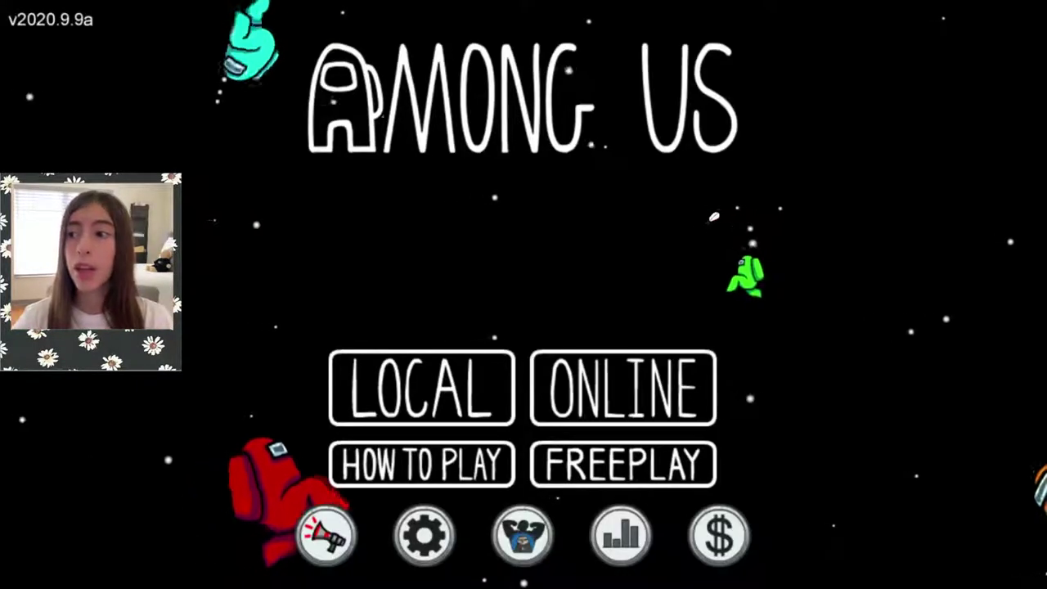
# Go to Online, Find Game, and join the public ex machina lobby.
pyautogui.click(584, 387)
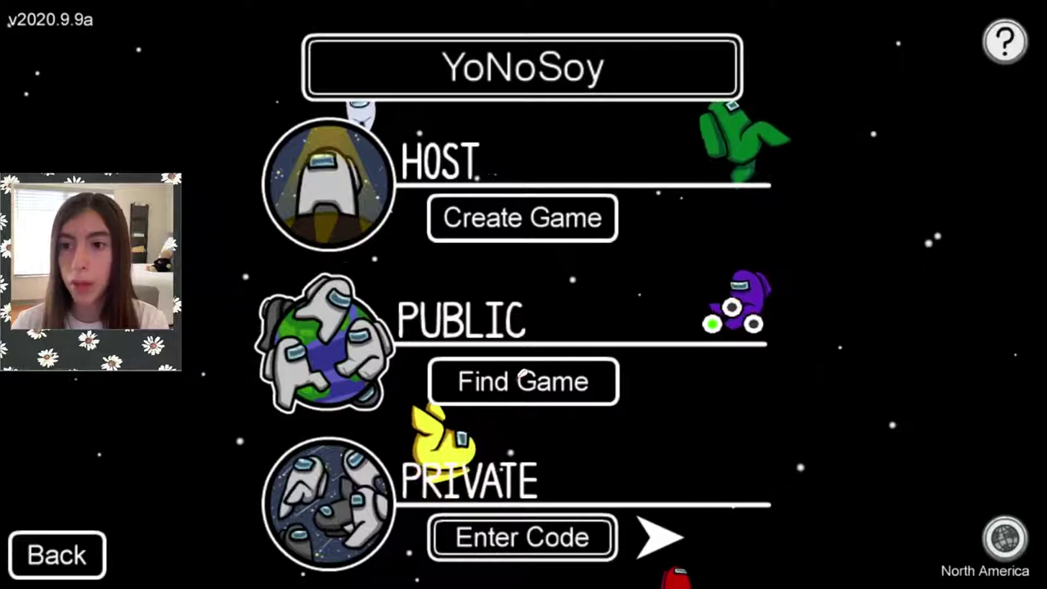
pyautogui.click(499, 382)
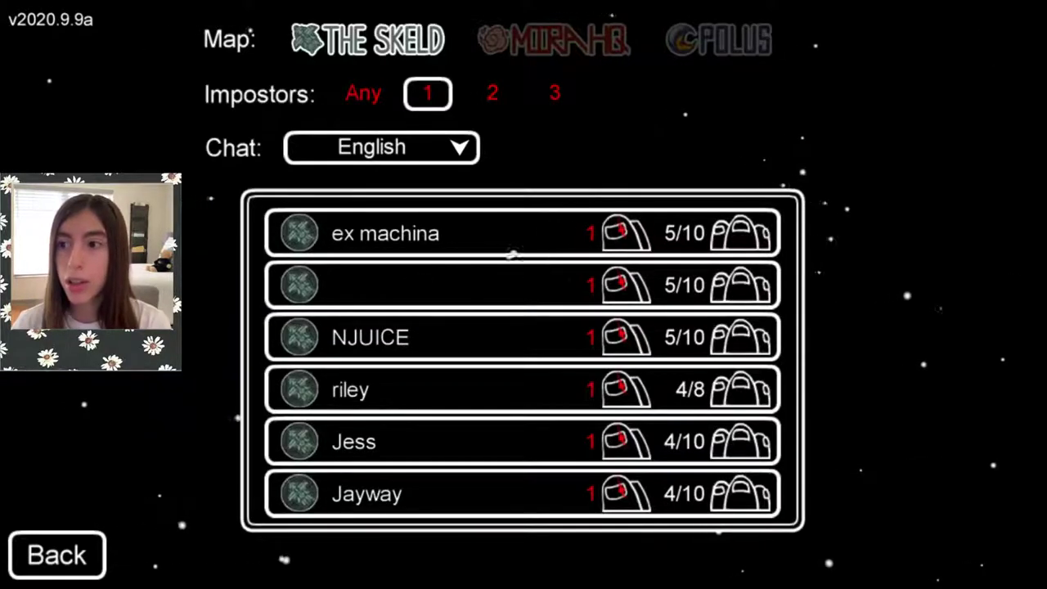
pyautogui.scroll(-3, 616, 301)
pyautogui.scroll(5, 620, 278)
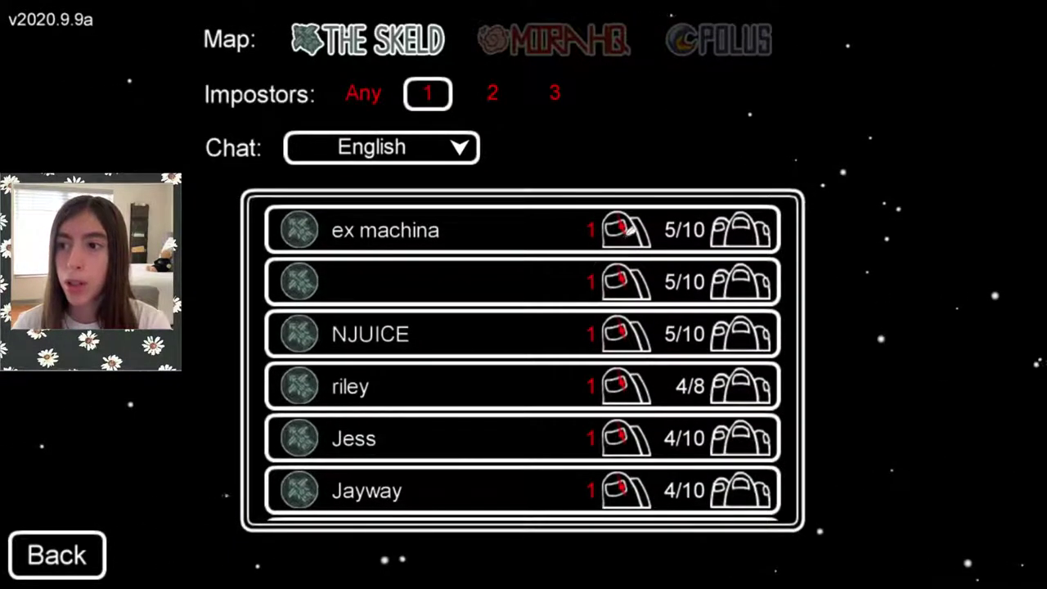
pyautogui.click(332, 228)
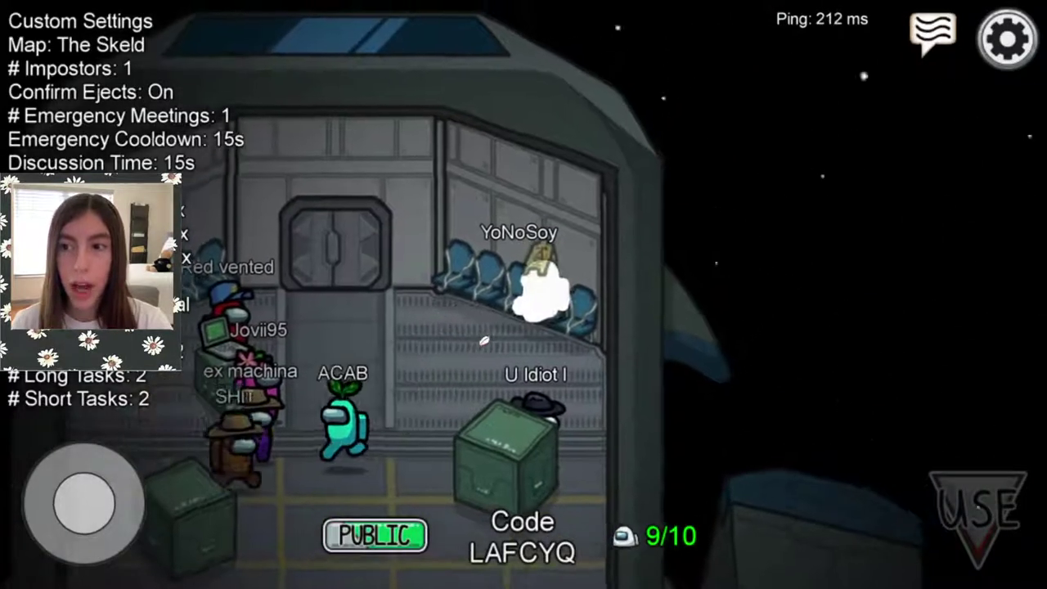
# Walk the crewmate around the Skeld lobby, peek at Customize, then open settings to leave.
pyautogui.moveTo(85, 501); pyautogui.dragTo(65, 491)
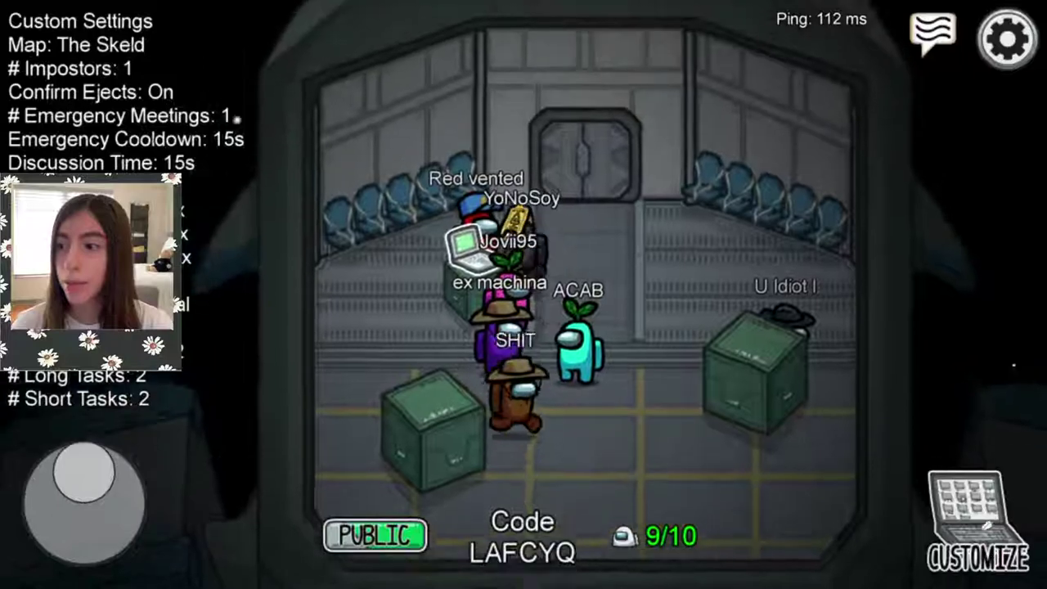
pyautogui.click(982, 515)
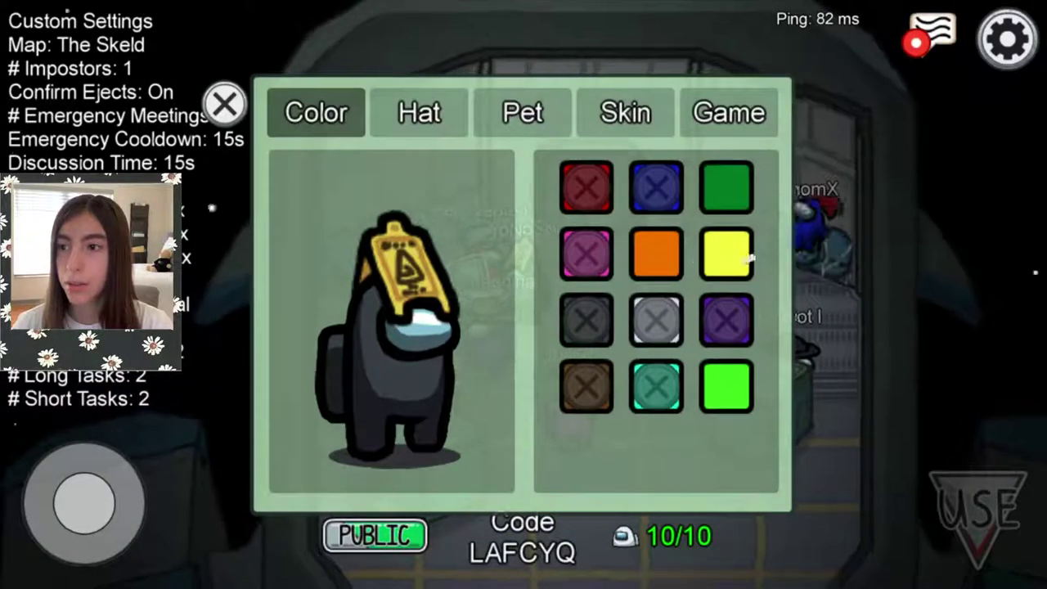
pyautogui.press('Escape')
pyautogui.press('s')
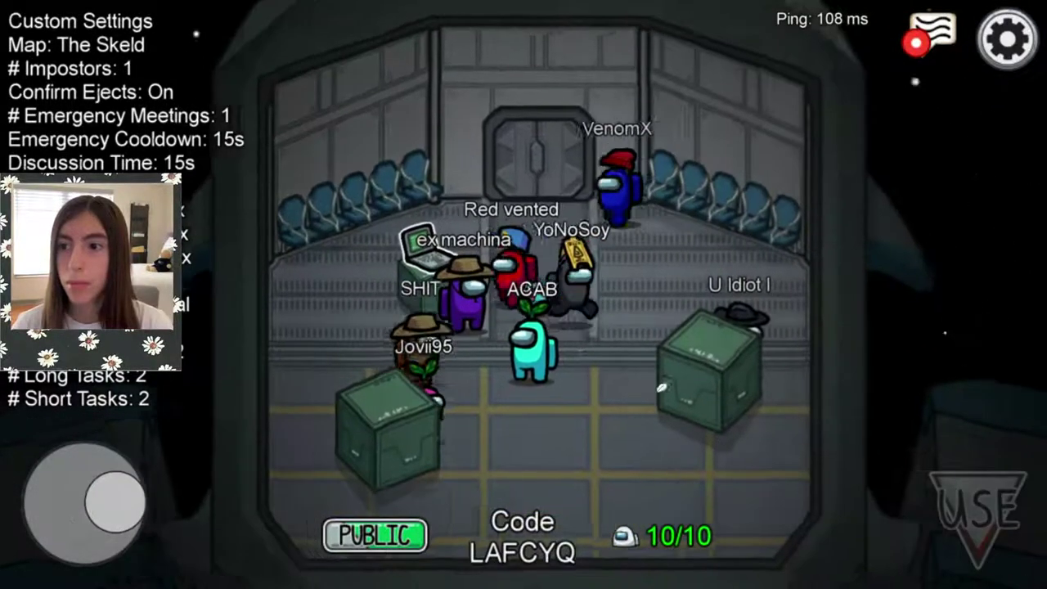
pyautogui.press('w')
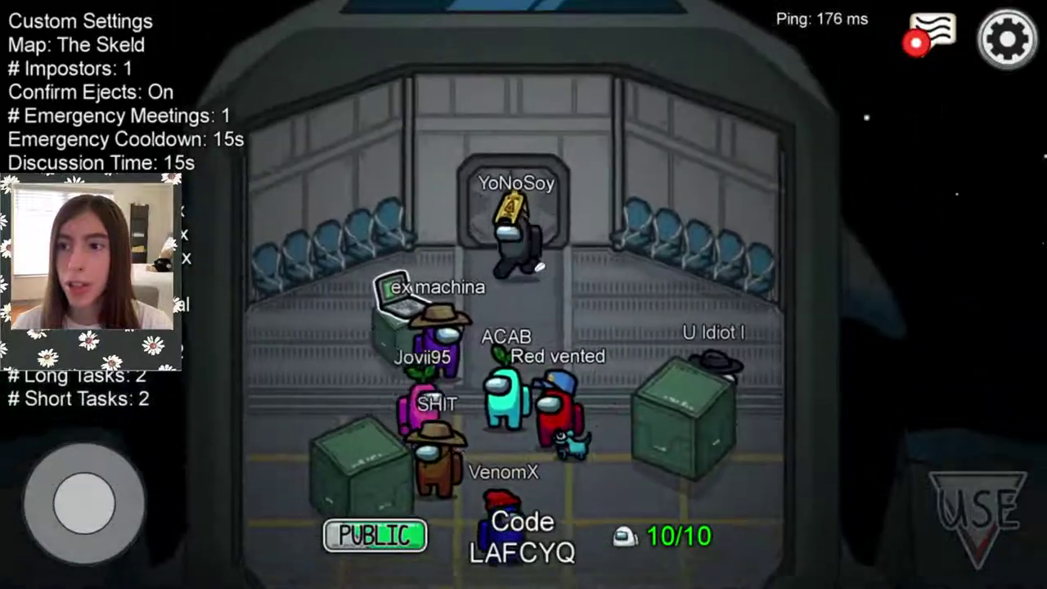
pyautogui.press('s')
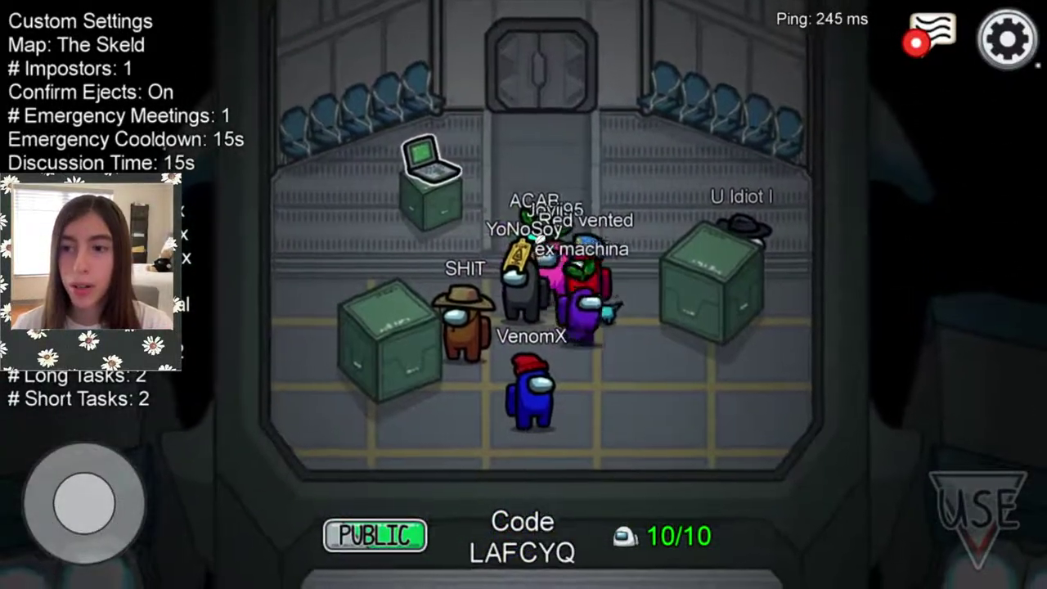
pyautogui.press('Escape')
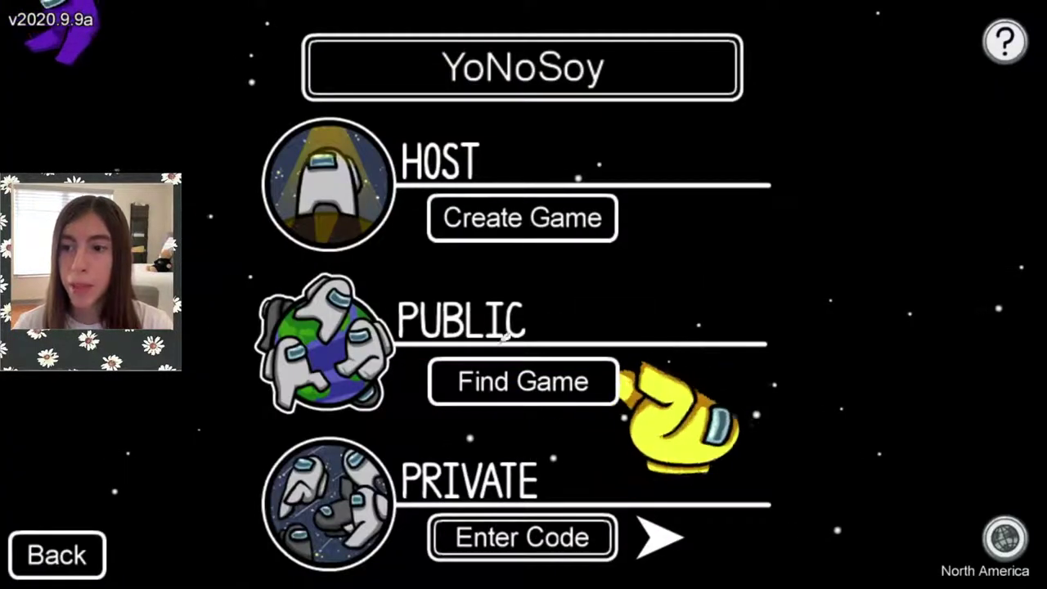
# Confirm the existing player name without changes and go back to the Among Us main menu.
pyautogui.click(616, 65)
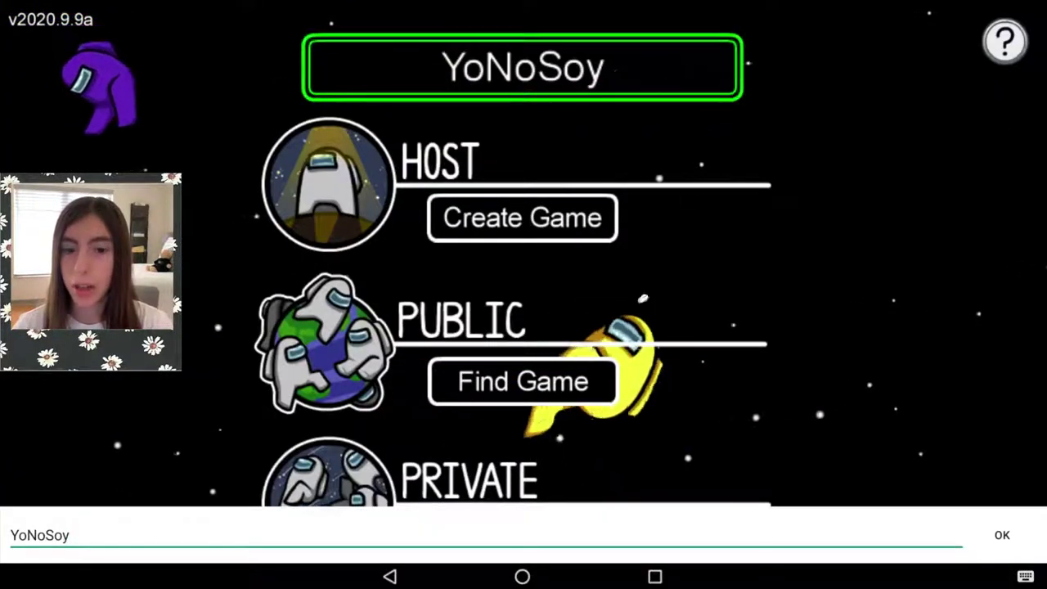
pyautogui.press('Return')
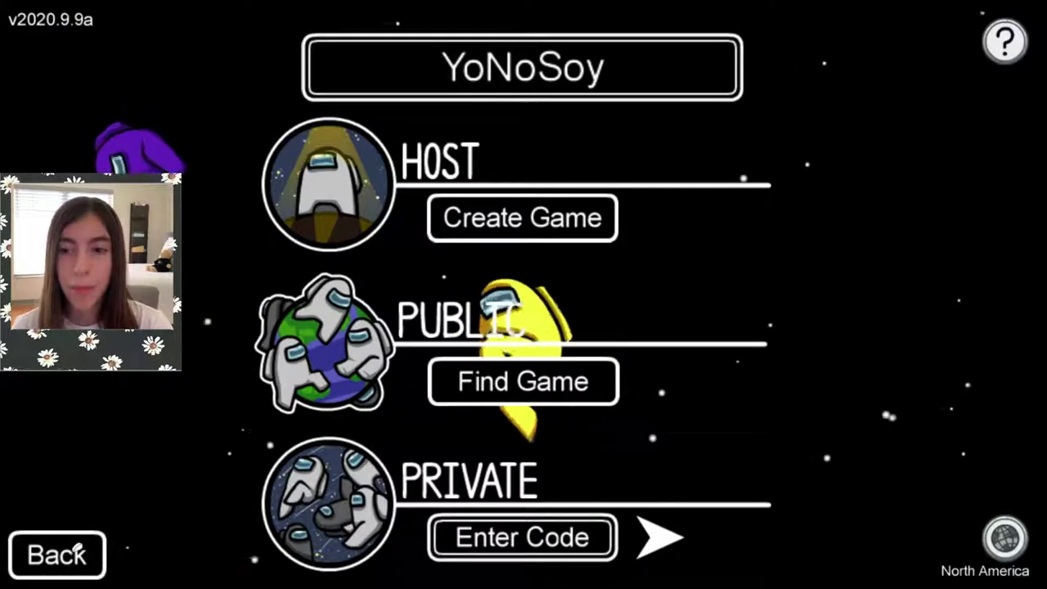
pyautogui.click(57, 555)
pyautogui.moveTo(11, 8)
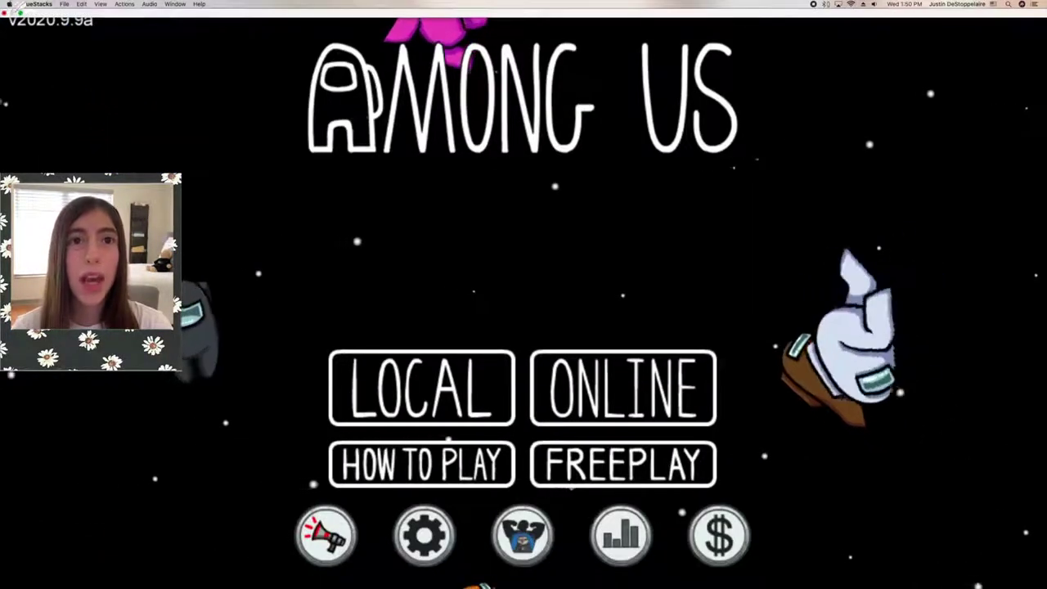